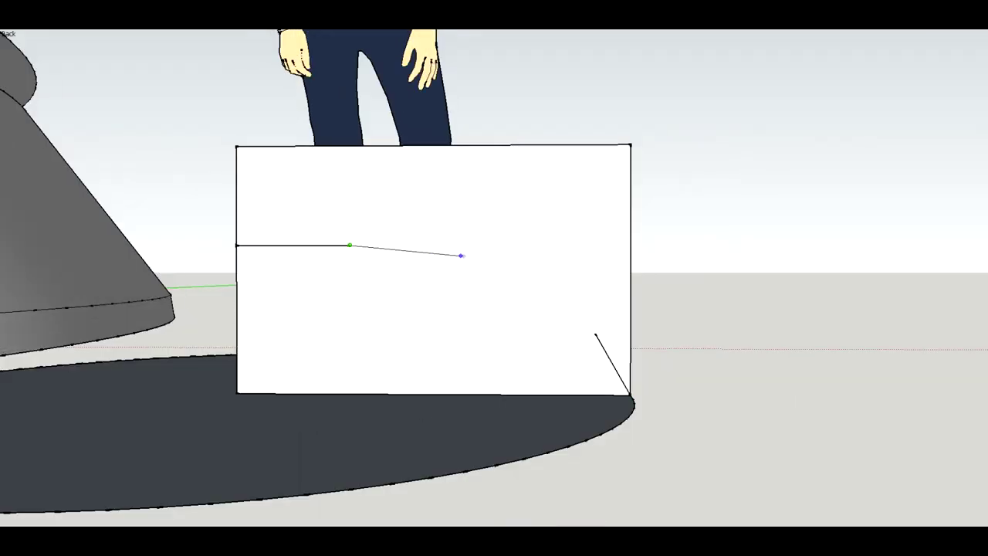
# - Finish the curve at the rectangle's bottom corner and close the small profile into an upright face
pyautogui.click(497, 259)
pyautogui.scroll(5, 464, 263)
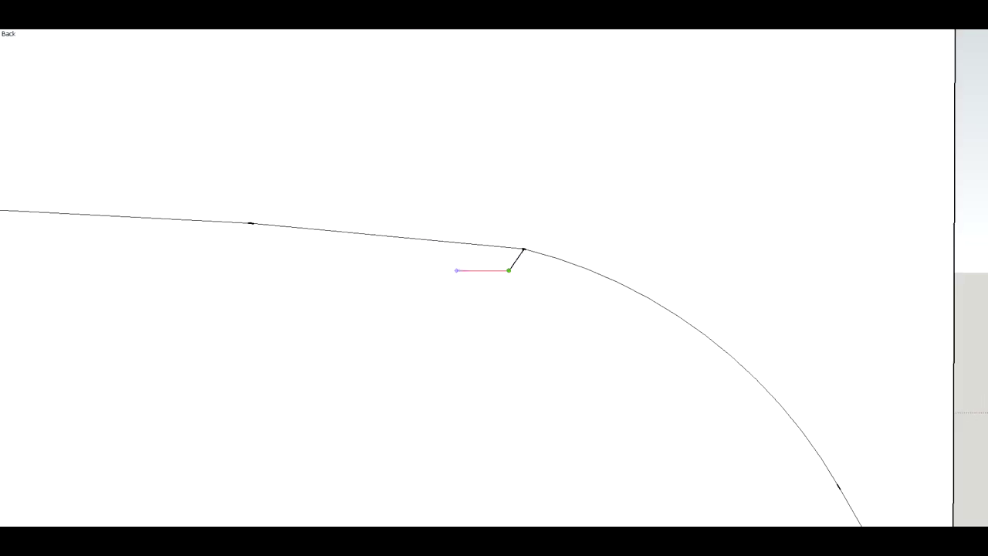
pyautogui.scroll(-5, 526, 277)
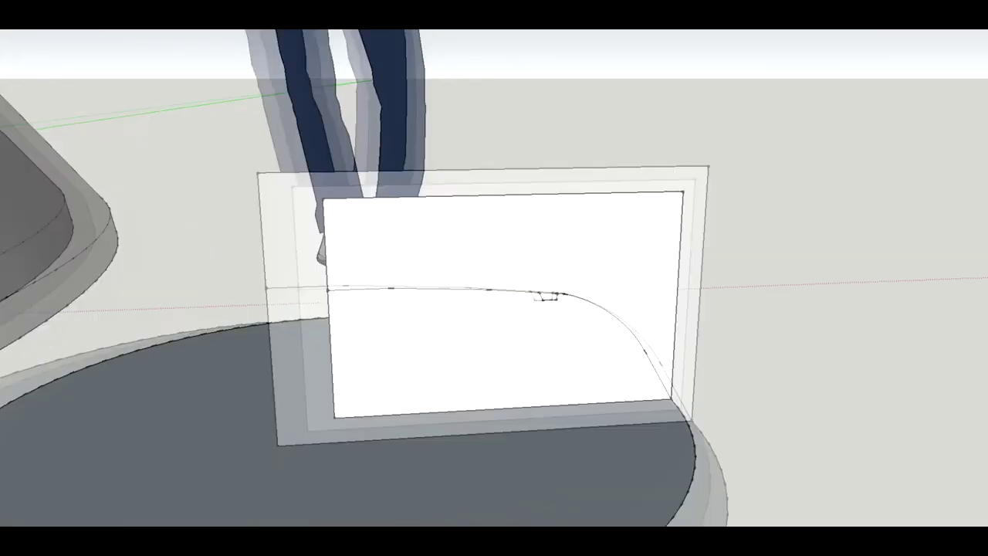
pyautogui.scroll(-3, 670, 335)
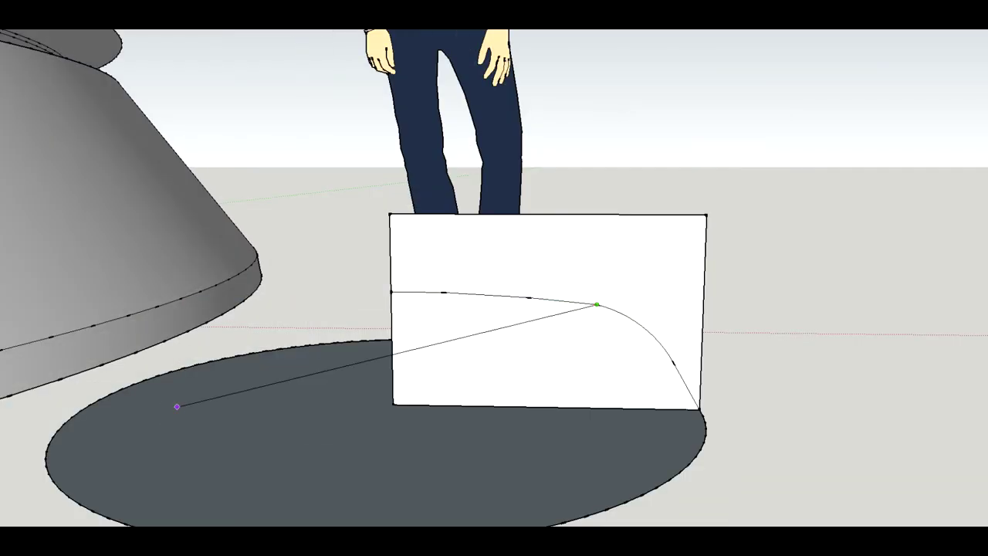
pyautogui.scroll(5, 596, 308)
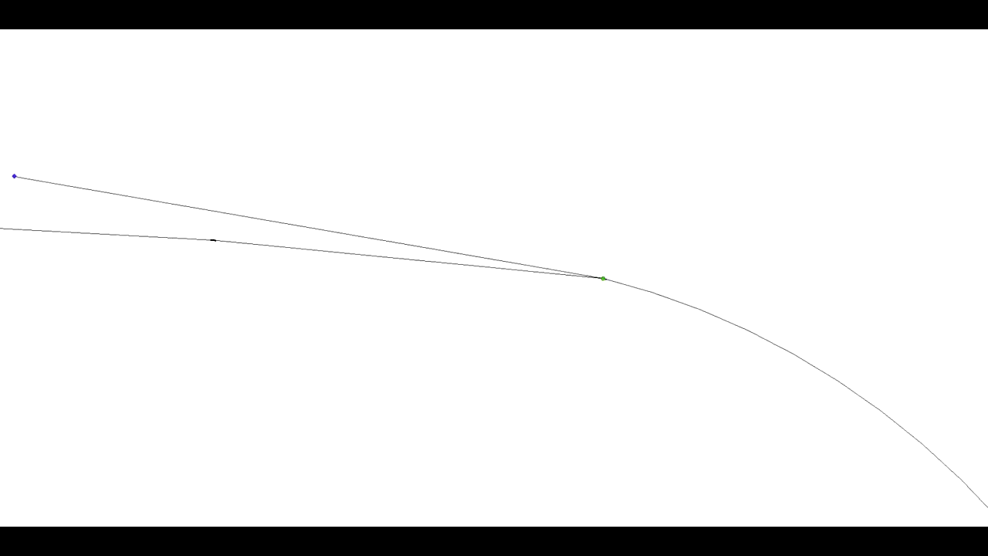
pyautogui.click(529, 271)
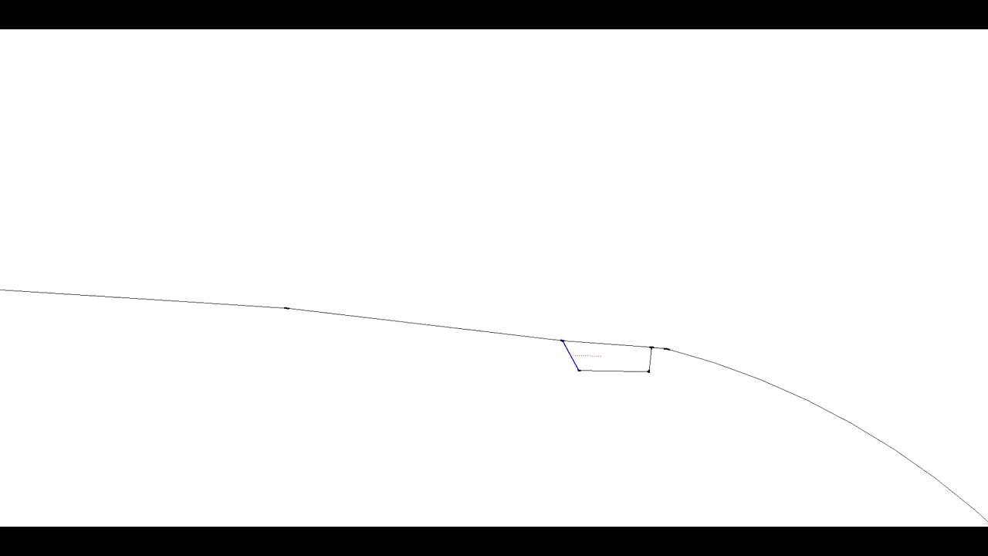
pyautogui.scroll(-5, 648, 368)
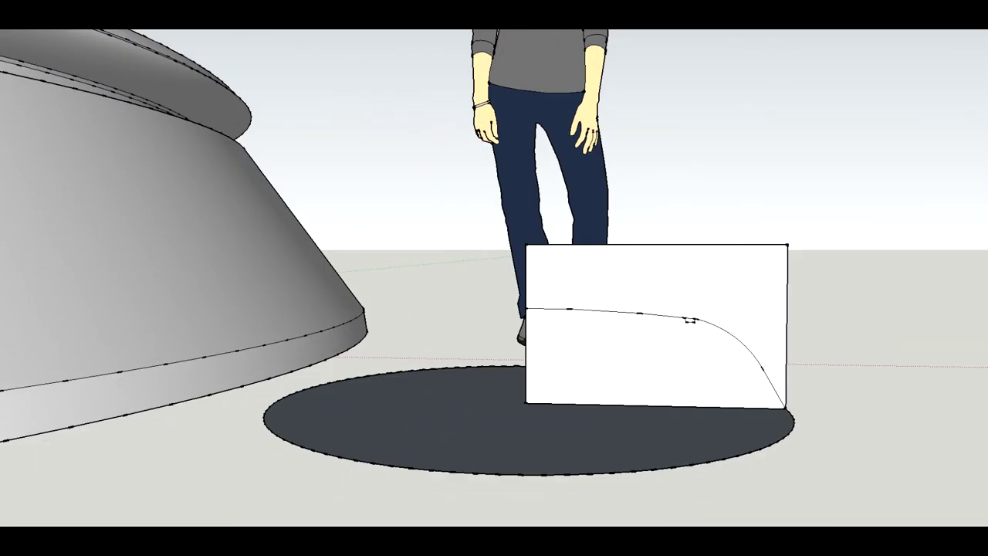
pyautogui.scroll(8, 775, 419)
pyautogui.scroll(-5, 710, 355)
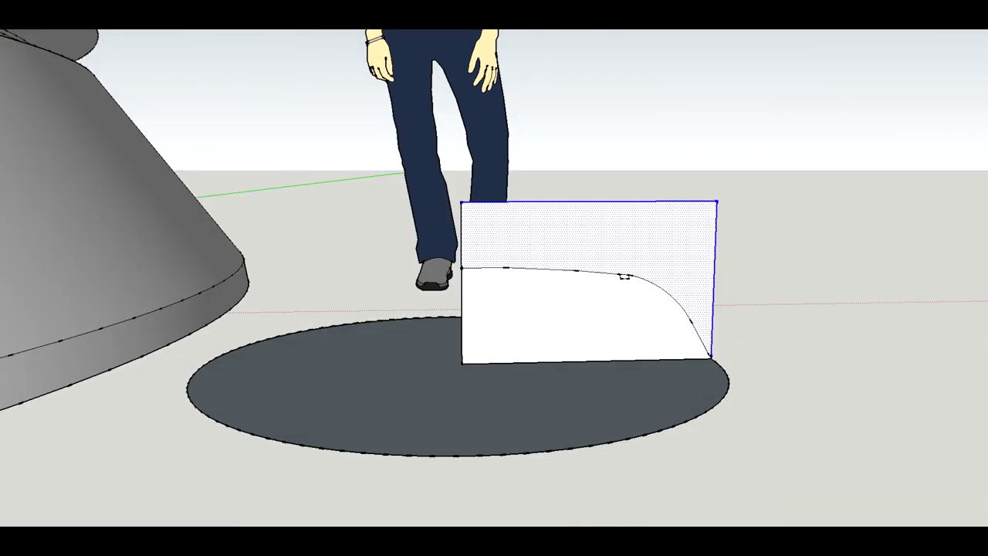
pyautogui.scroll(3, 656, 325)
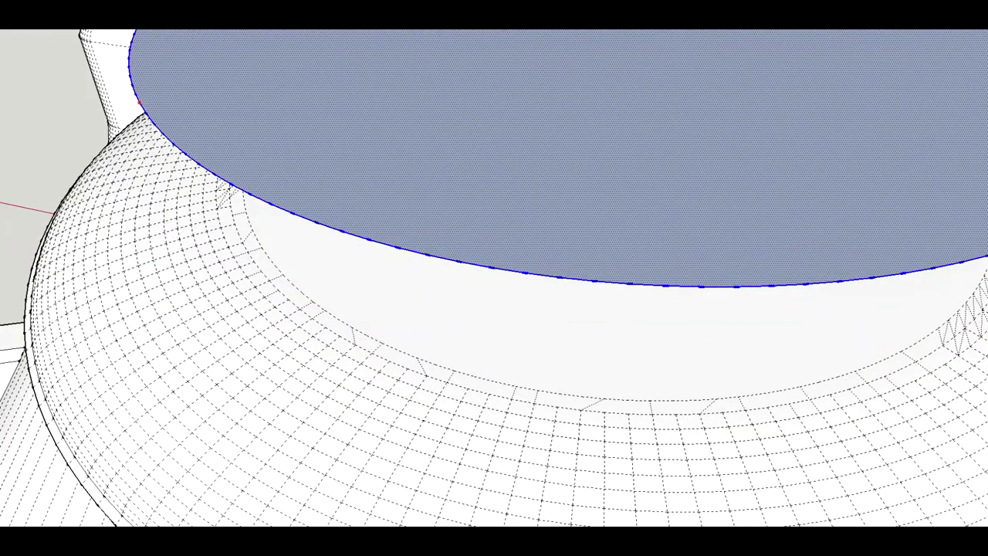
# - Zoom in on the revolved object on its circular base
pyautogui.scroll(3, 502, 426)
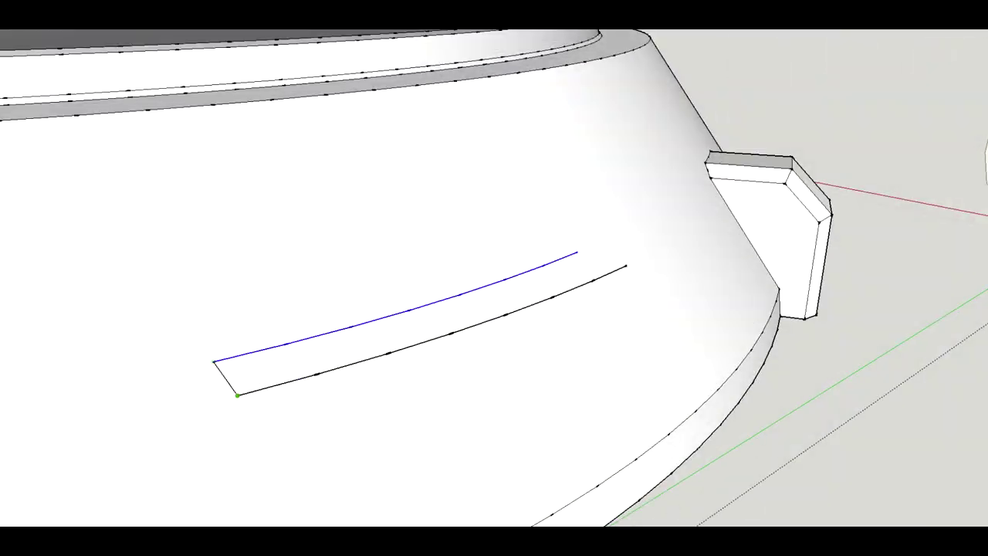
# - Begin a line at the bottom of the side panel's left edge
pyautogui.click(241, 480)
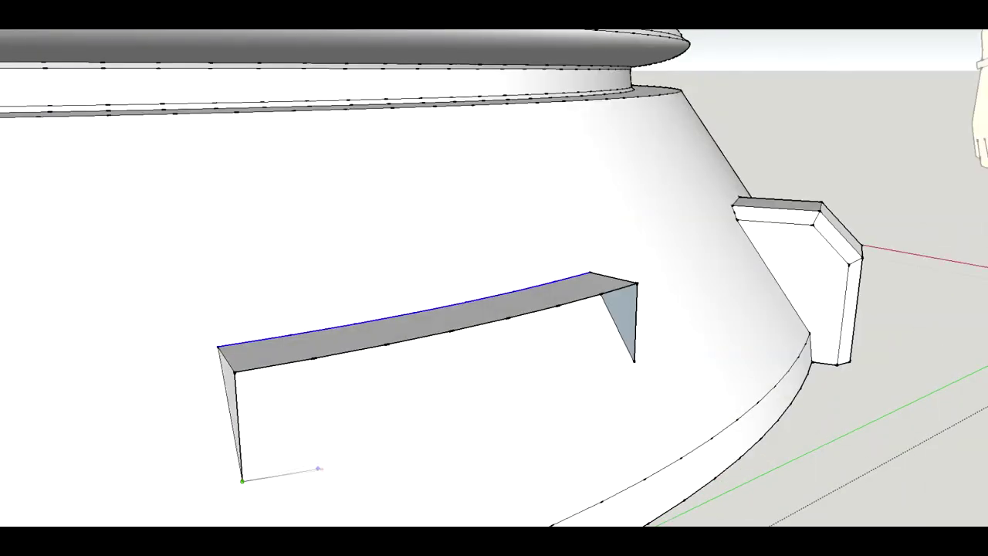